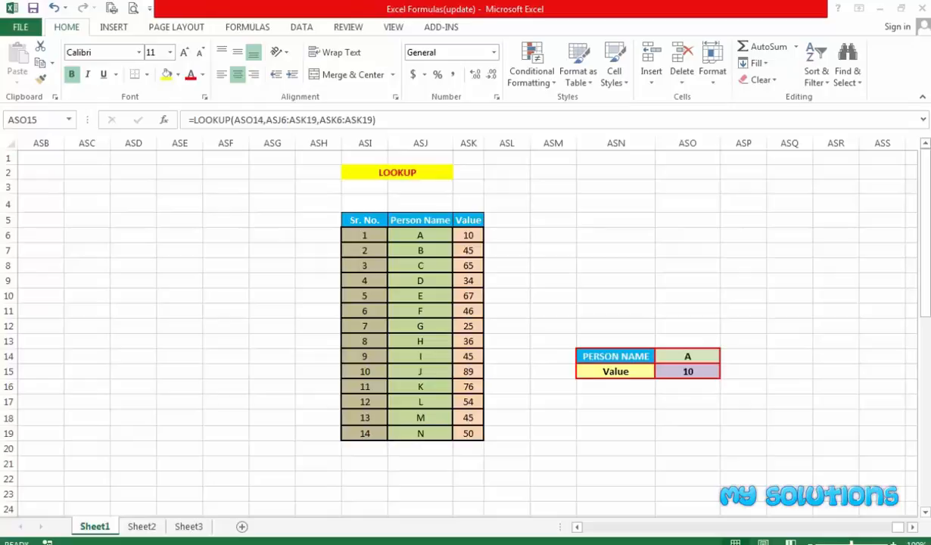
# - Review the Sr. No., Person Name and Value table, and set the person name in cell ASO14 to B
pyautogui.click(372, 223)
pyautogui.moveTo(371, 225); pyautogui.dragTo(467, 438)
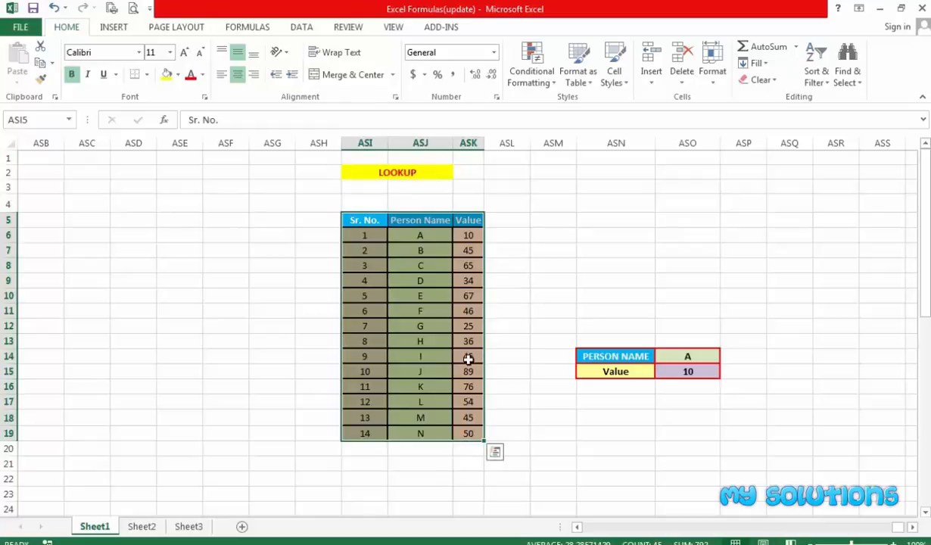
pyautogui.click(537, 448)
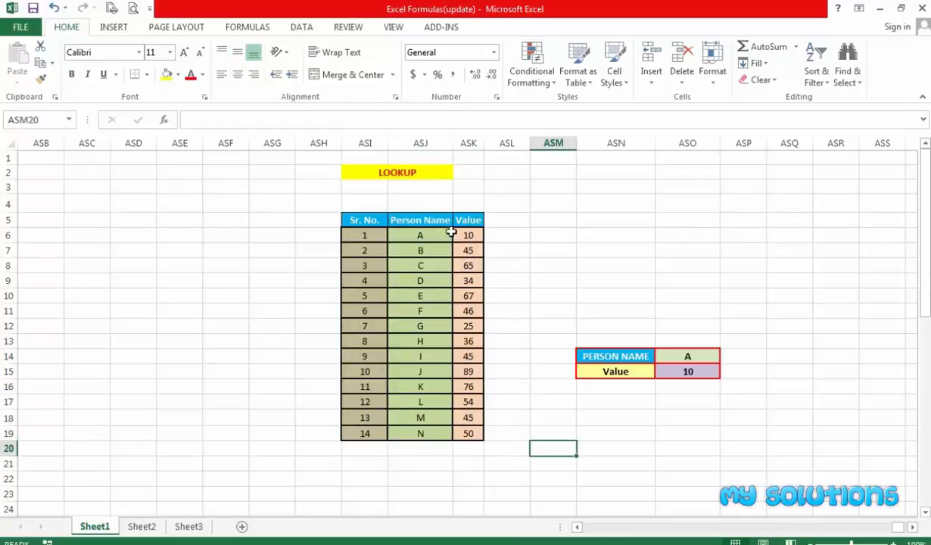
pyautogui.click(684, 357)
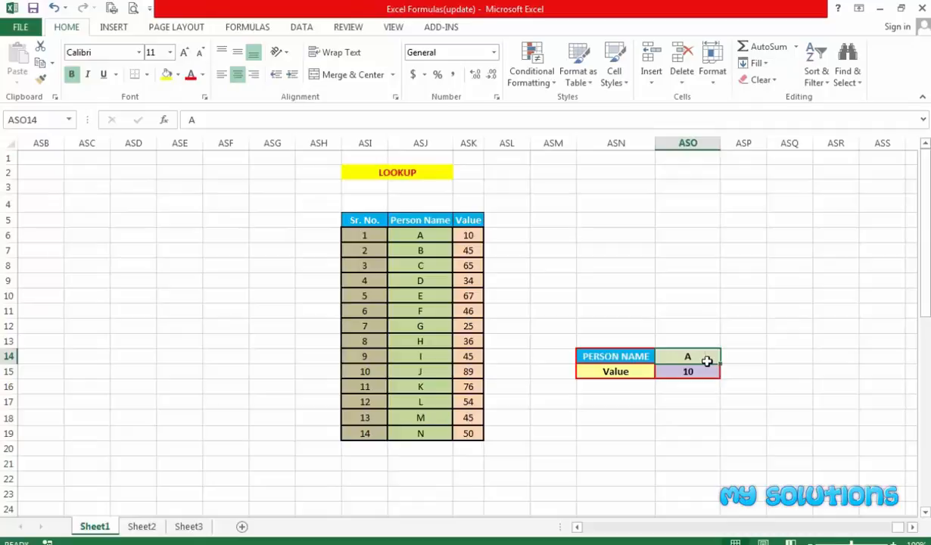
pyautogui.write('B')
pyautogui.press('Return')
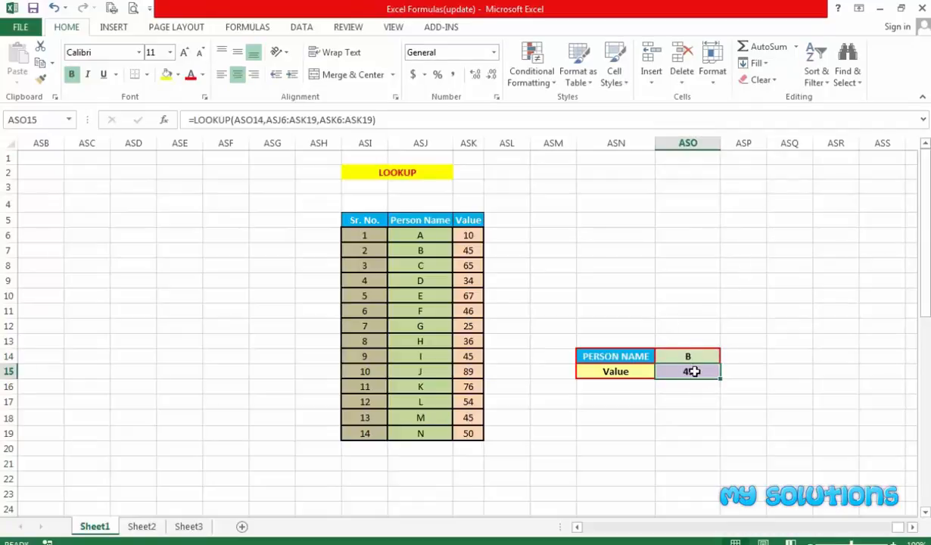
# - Clear person B's value in cell ASK7 and remove the existing LOOKUP formula from cell ASO15
pyautogui.click(467, 249)
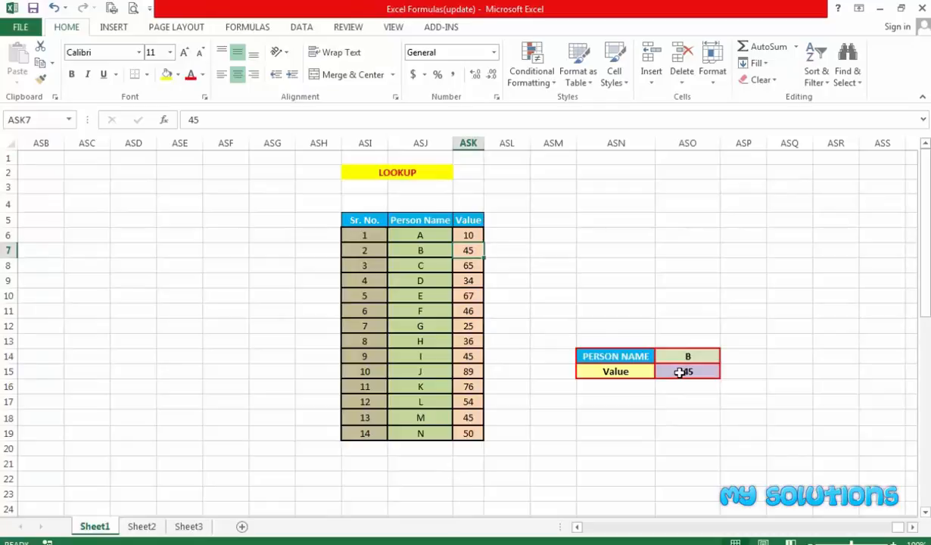
pyautogui.press('Delete')
pyautogui.click(701, 402)
pyautogui.click(690, 371)
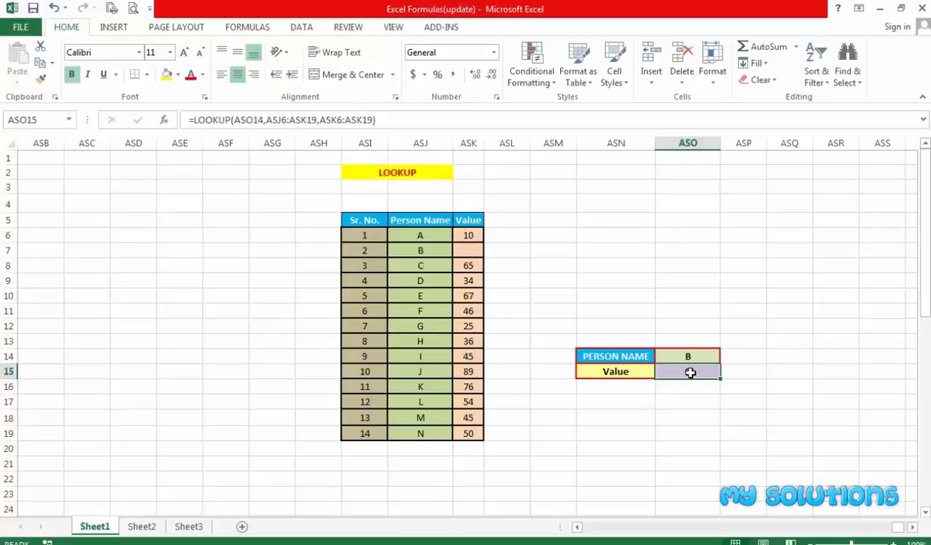
pyautogui.press('Delete')
pyautogui.press('Return')
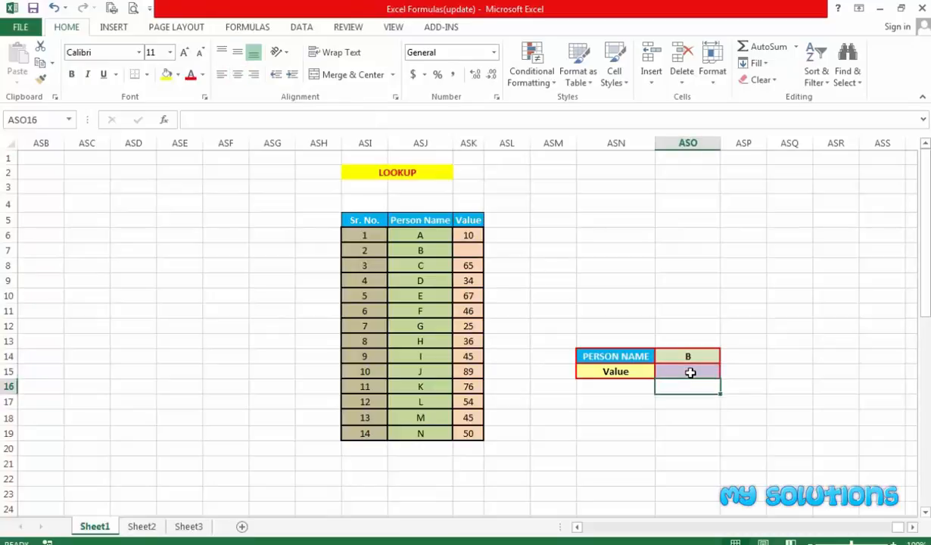
# - Enter =LOOKUP(ASO14,ASJ6:ASK19,ASK6:ASK19) in cell ASO15 to return the value for the chosen person name
pyautogui.click(693, 371)
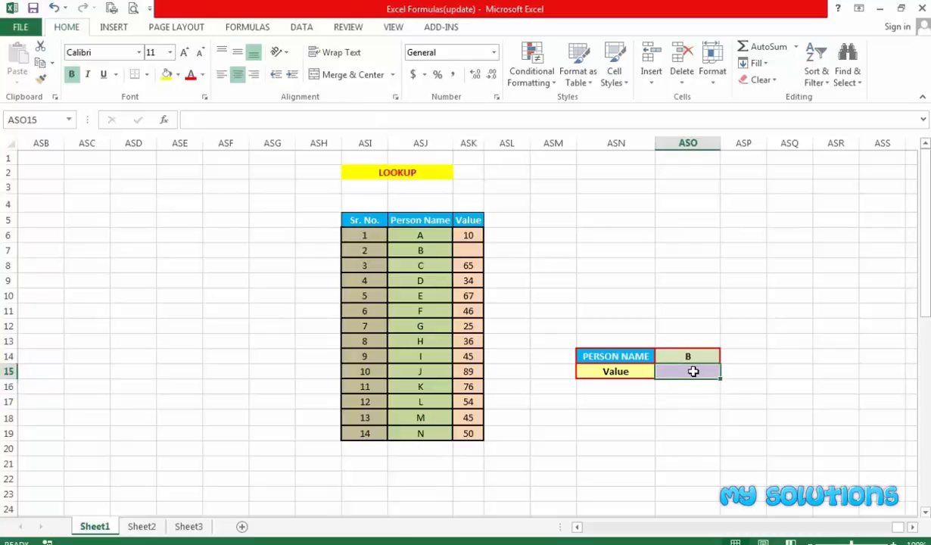
pyautogui.write('=loo')
pyautogui.press('Tab')
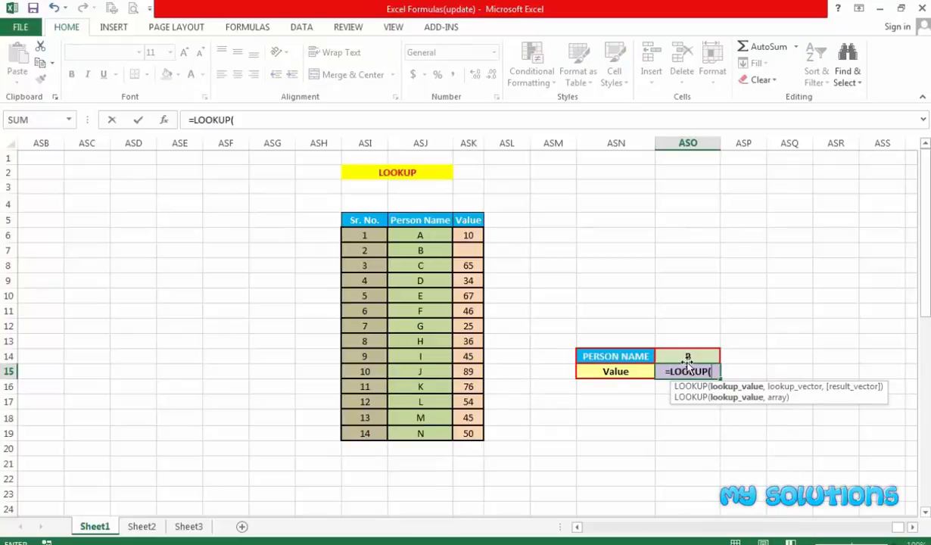
pyautogui.click(687, 355)
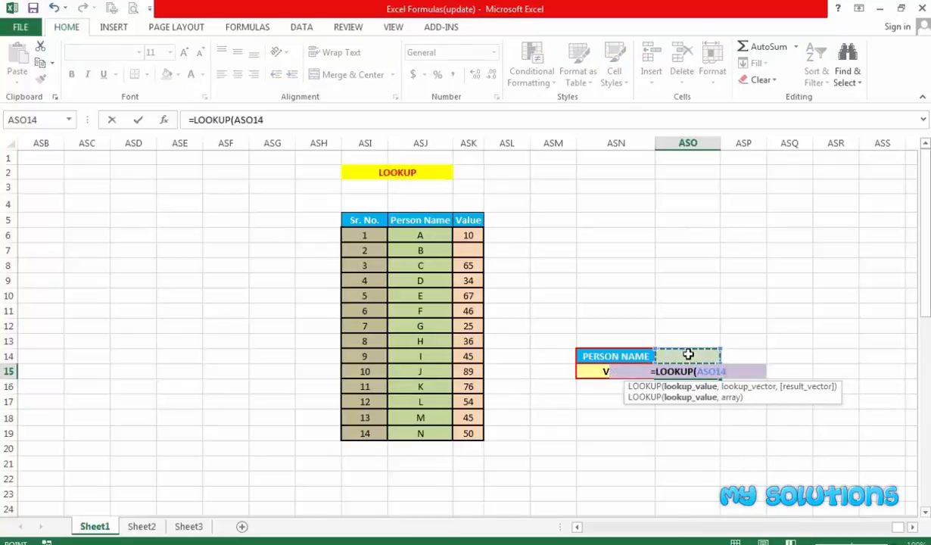
pyautogui.write(',')
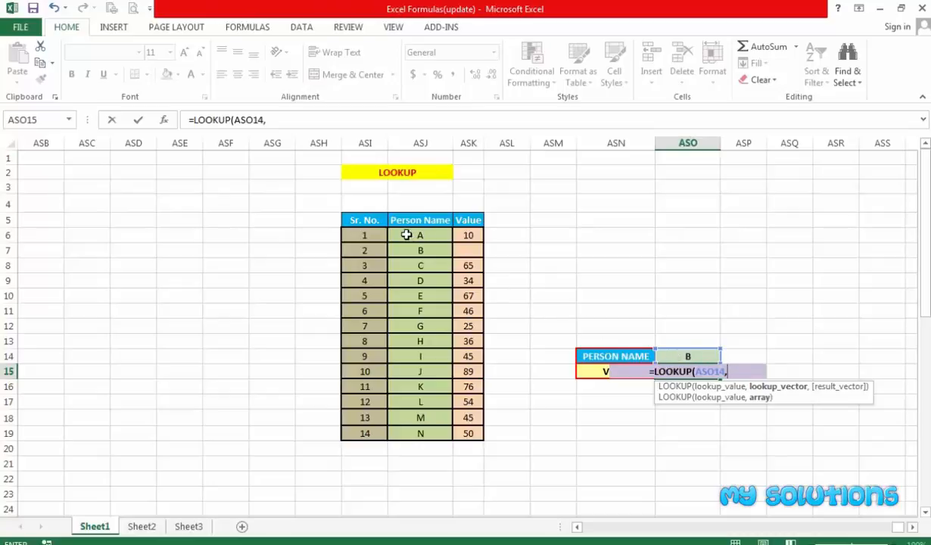
pyautogui.click(432, 239)
pyautogui.moveTo(431, 239); pyautogui.dragTo(464, 438)
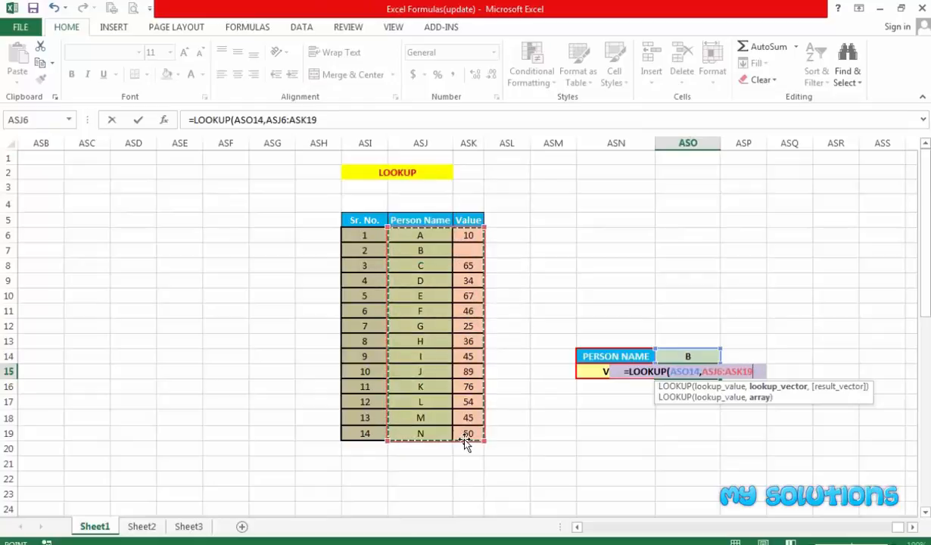
pyautogui.write(',')
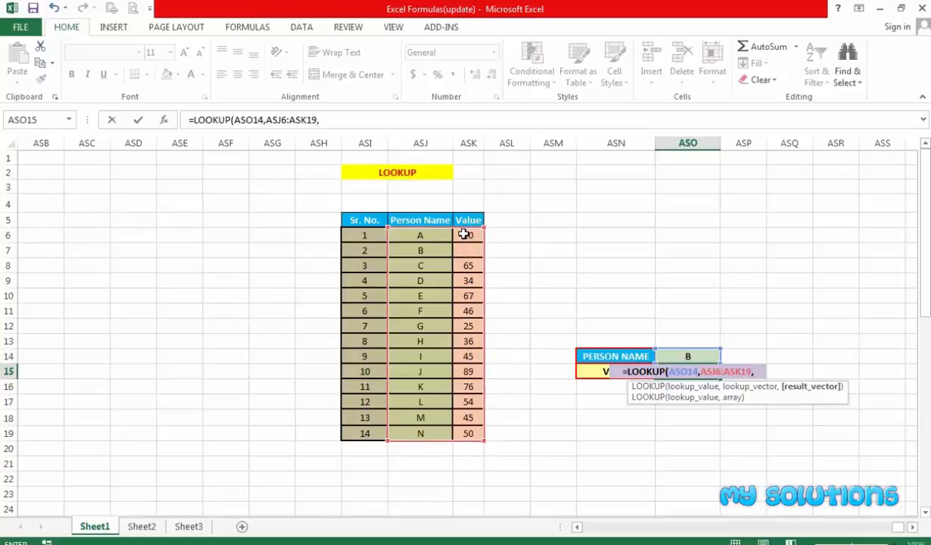
pyautogui.moveTo(463, 236); pyautogui.dragTo(464, 430)
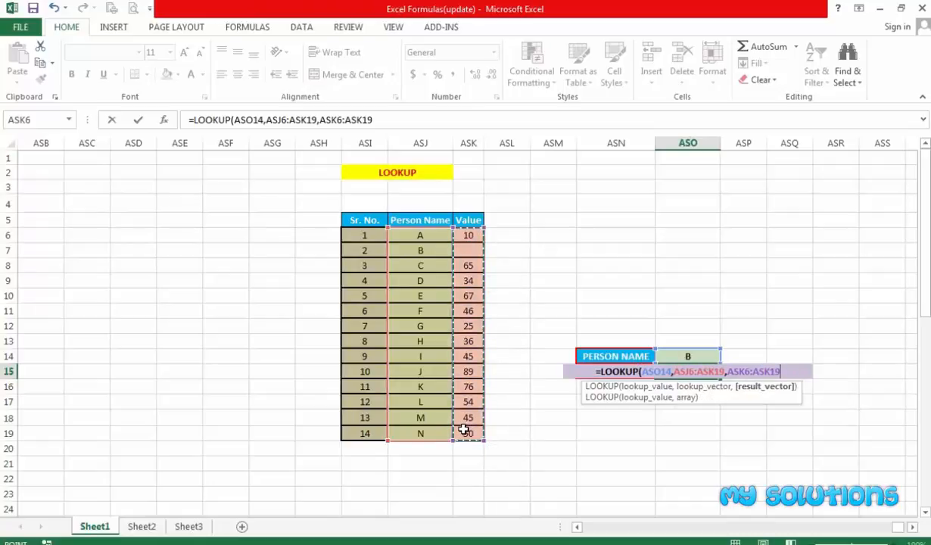
pyautogui.write(')')
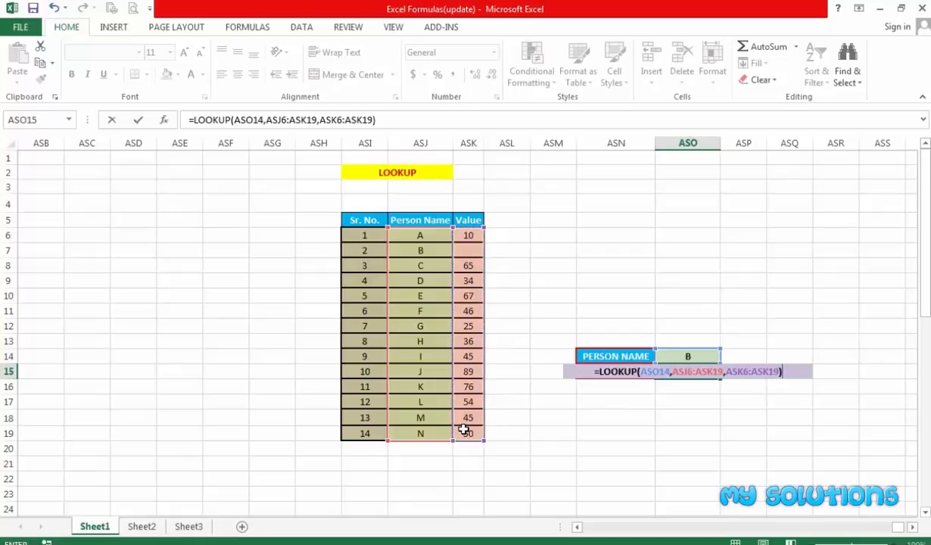
pyautogui.press('Return')
pyautogui.press('Up')
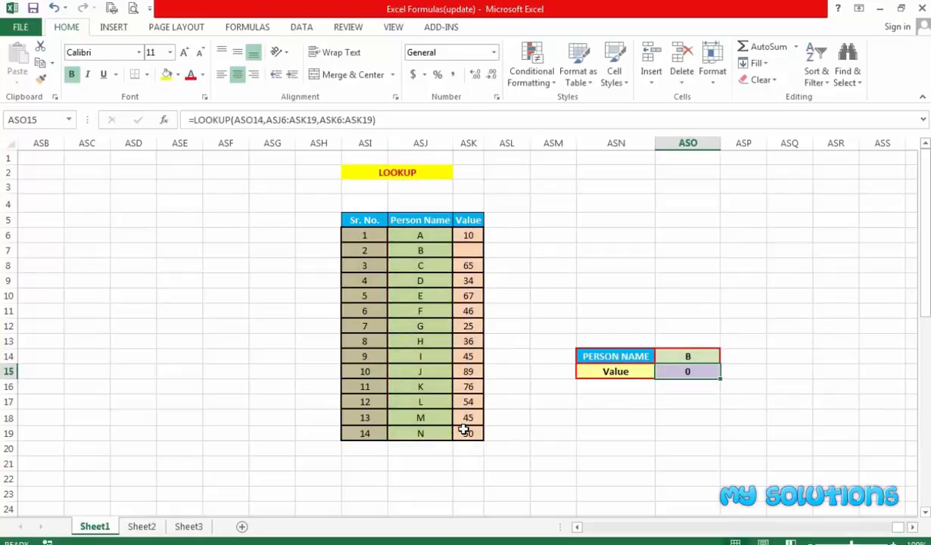
# - Enter 45 as person B's value in cell ASK7
pyautogui.click(469, 250)
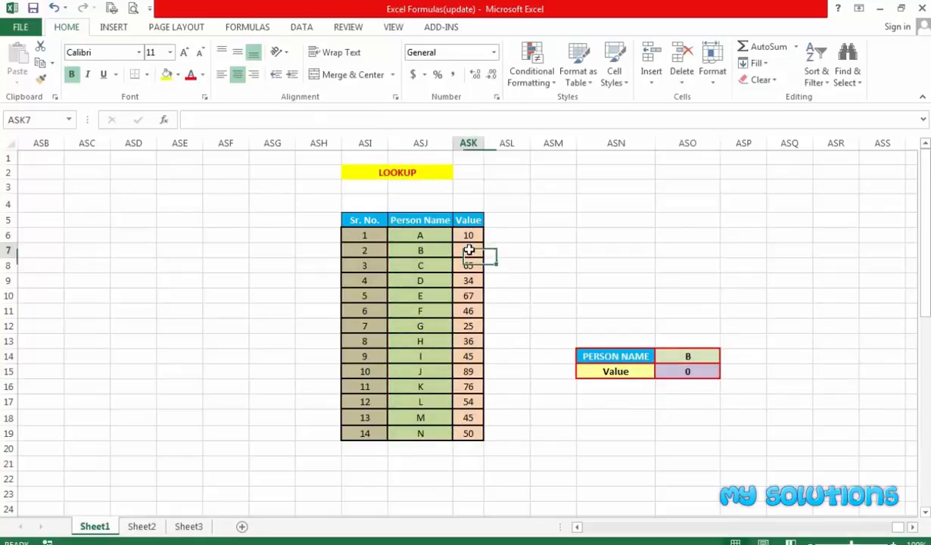
pyautogui.write('45')
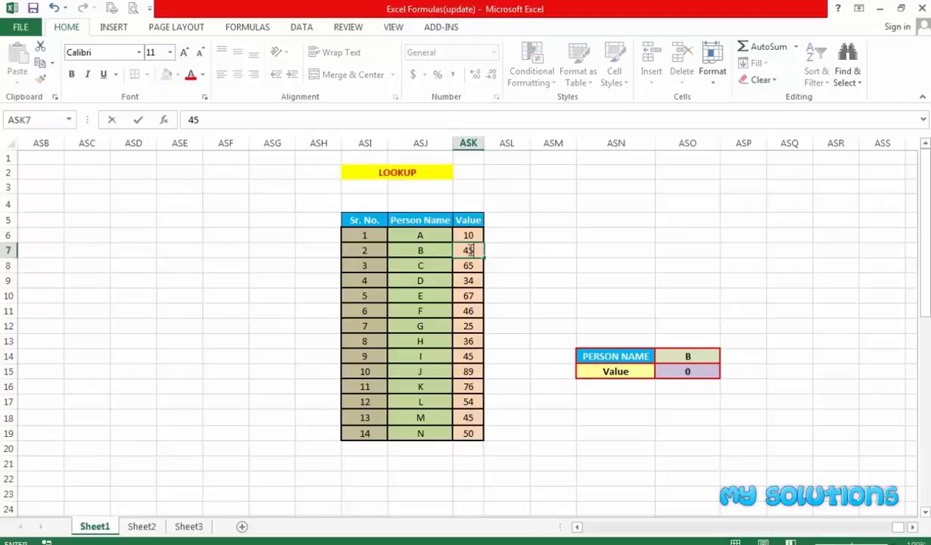
pyautogui.press('Return')
pyautogui.click(632, 447)
# - Set the person name in cell ASO14 to C to test the lookup formula
pyautogui.click(688, 355)
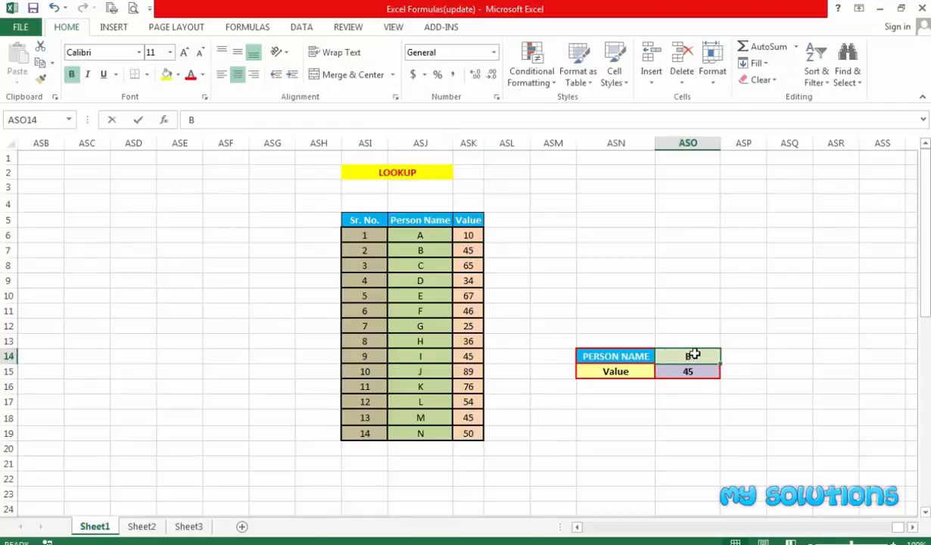
pyautogui.write('C')
pyautogui.press('Return')
# - Examine the lookup range ASJ6:ASK19 and compare person C's value in the table with the result in ASO15
pyautogui.click(690, 355)
pyautogui.click(474, 266)
pyautogui.click(437, 239)
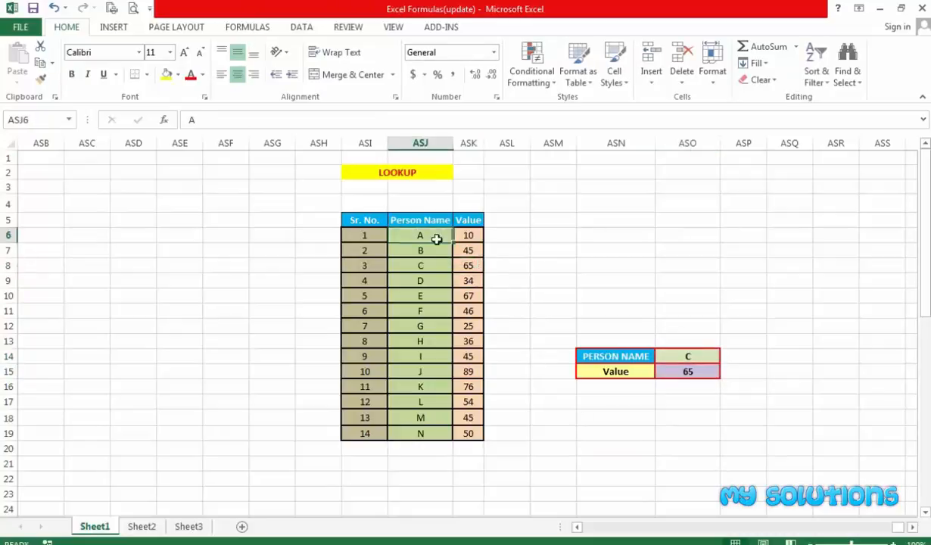
pyautogui.moveTo(437, 239); pyautogui.dragTo(469, 434)
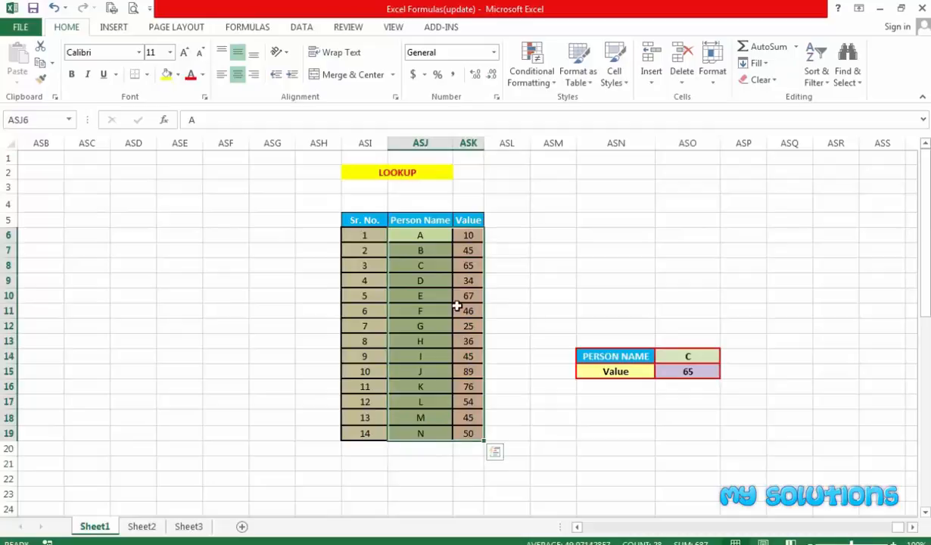
pyautogui.click(704, 354)
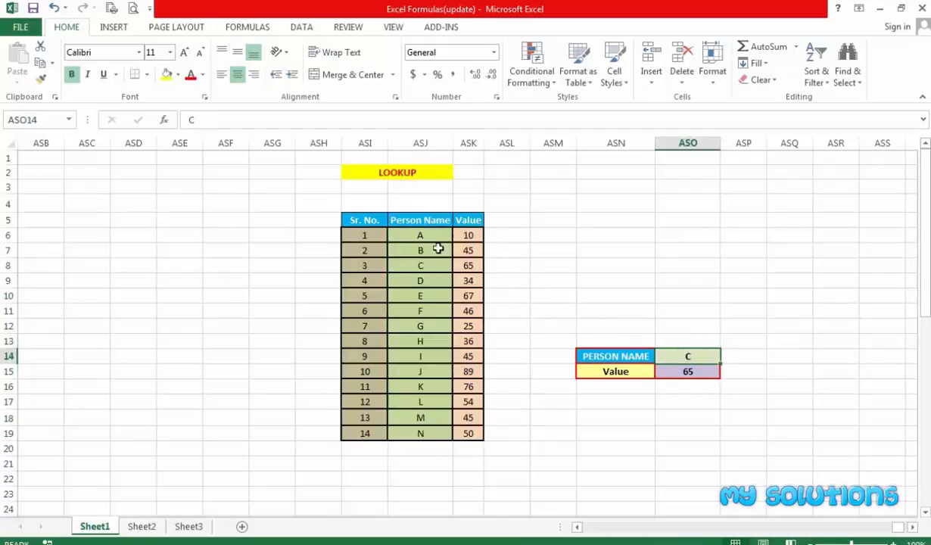
pyautogui.moveTo(418, 235); pyautogui.dragTo(473, 434)
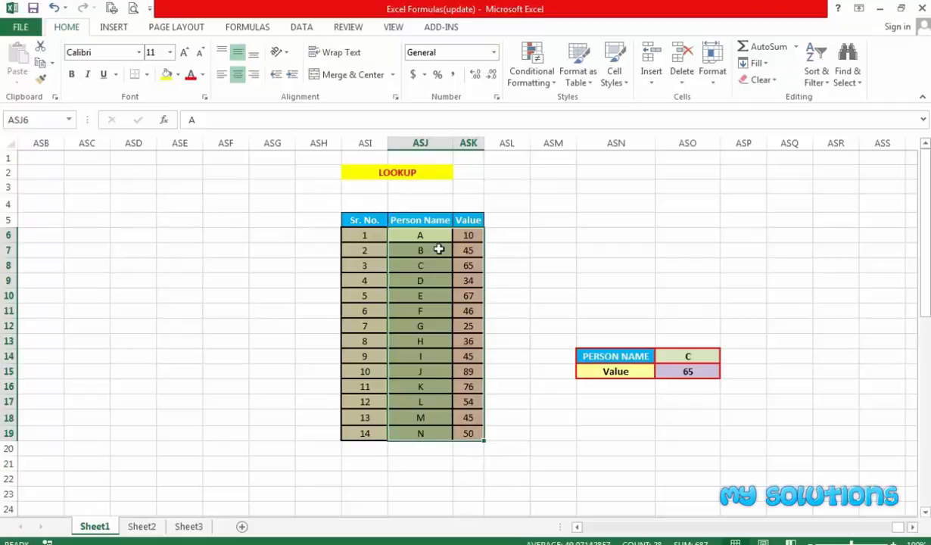
pyautogui.moveTo(414, 236); pyautogui.dragTo(467, 433)
pyautogui.click(422, 265)
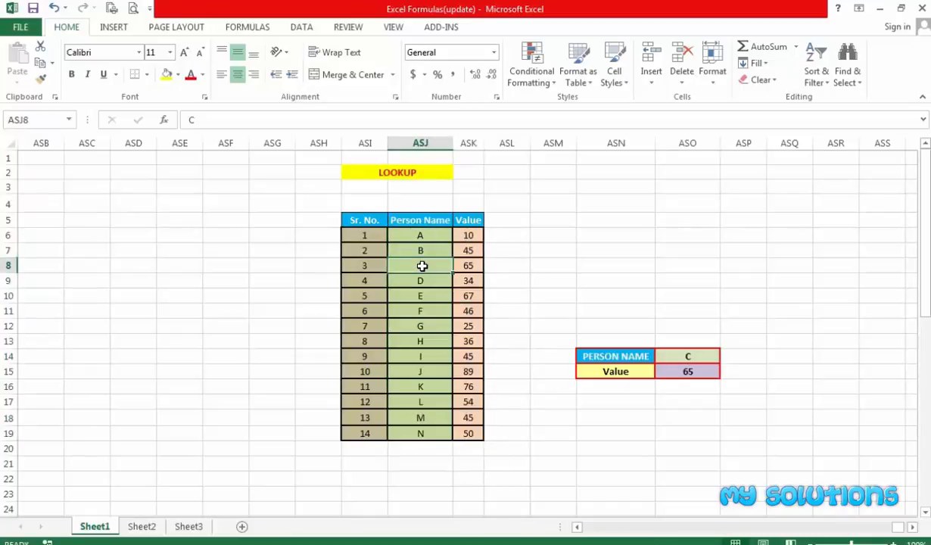
pyautogui.click(469, 265)
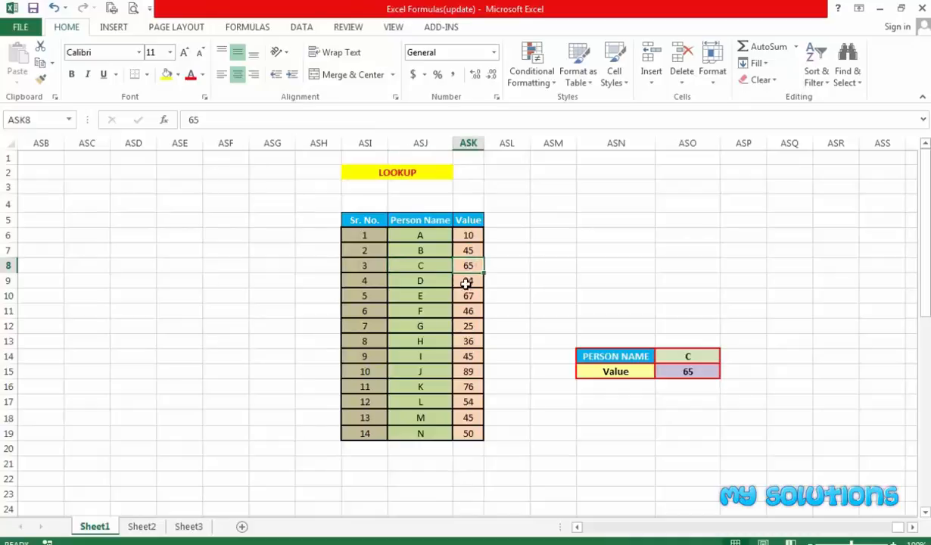
pyautogui.click(694, 372)
pyautogui.click(678, 386)
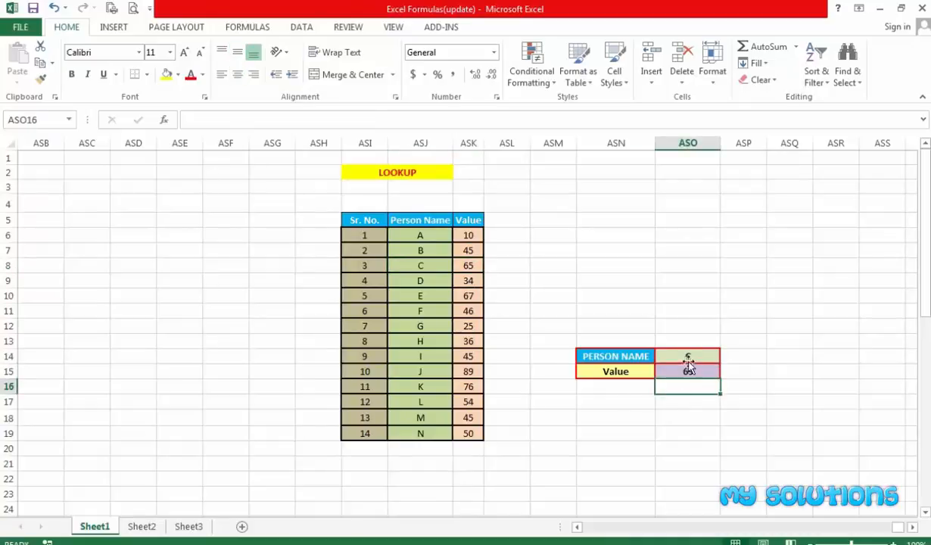
# - Test the lookup with the person names N and Z in cell ASO14, leaving Z entered
pyautogui.click(688, 361)
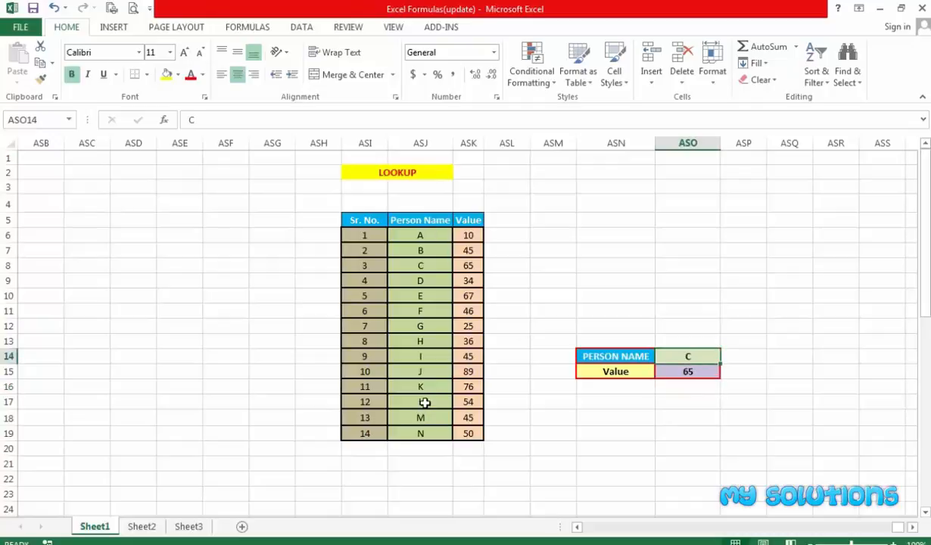
pyautogui.write('N')
pyautogui.press('Return')
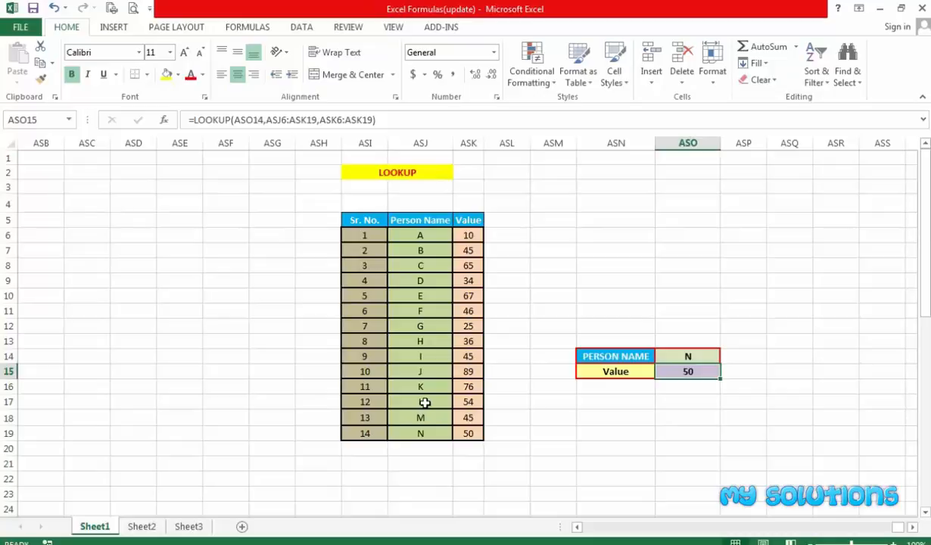
pyautogui.press('Up')
pyautogui.write('Z')
pyautogui.press('Return')
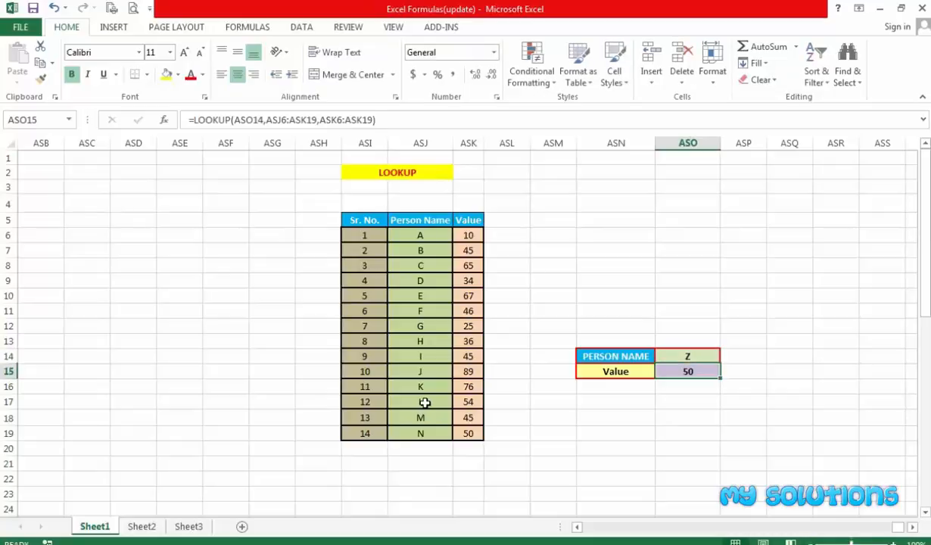
# - Compare the ASO15 result for the unlisted name Z with the last row of the lookup range ASJ6:ASK19
pyautogui.moveTo(409, 241); pyautogui.dragTo(473, 432)
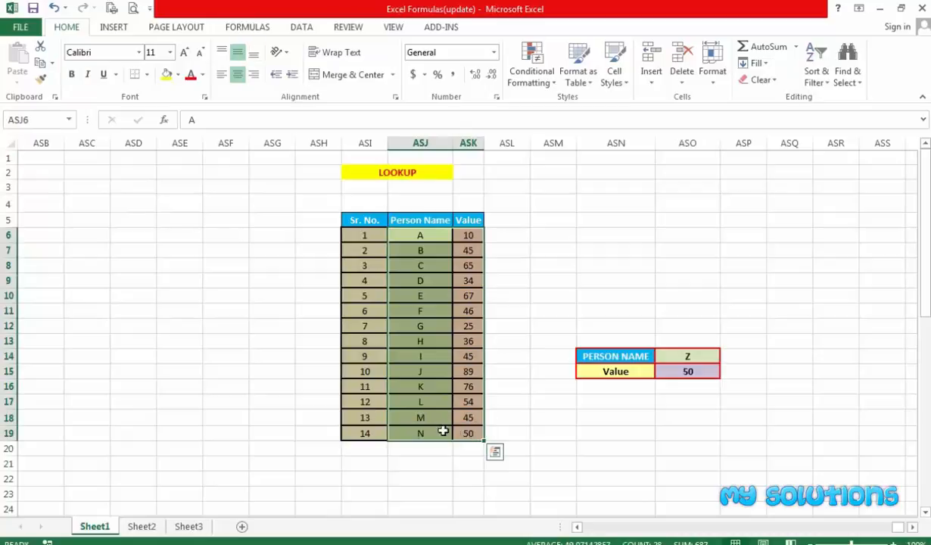
pyautogui.click(684, 370)
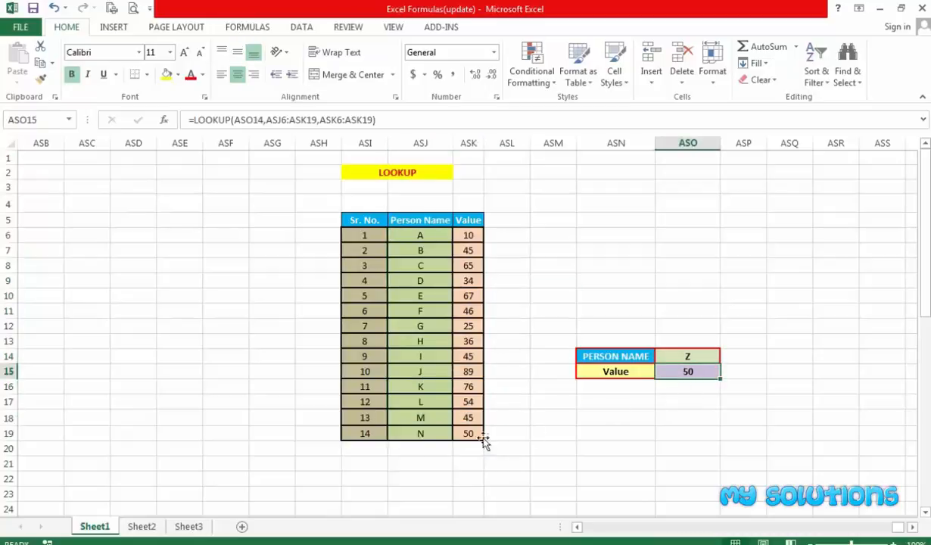
pyautogui.click(420, 432)
pyautogui.click(469, 429)
pyautogui.click(611, 448)
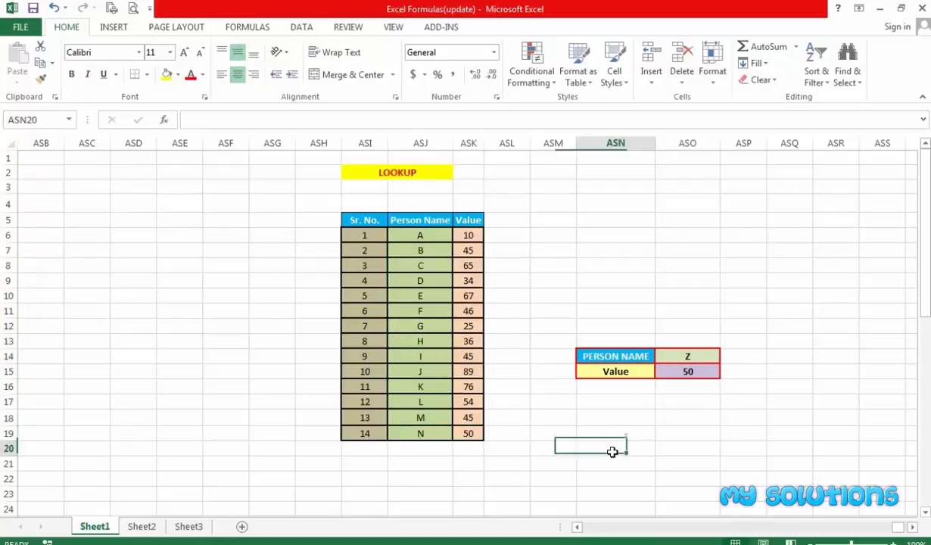
pyautogui.moveTo(410, 233); pyautogui.dragTo(470, 430)
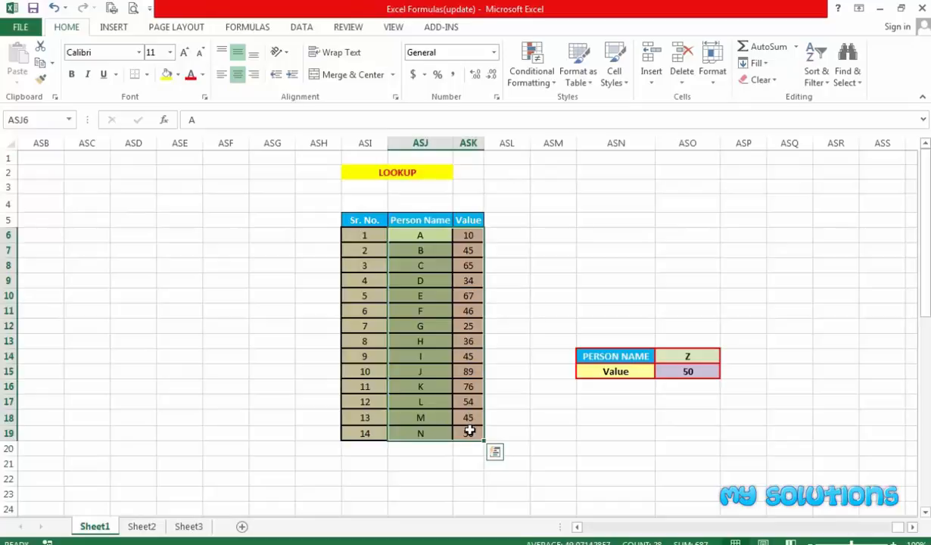
pyautogui.click(430, 430)
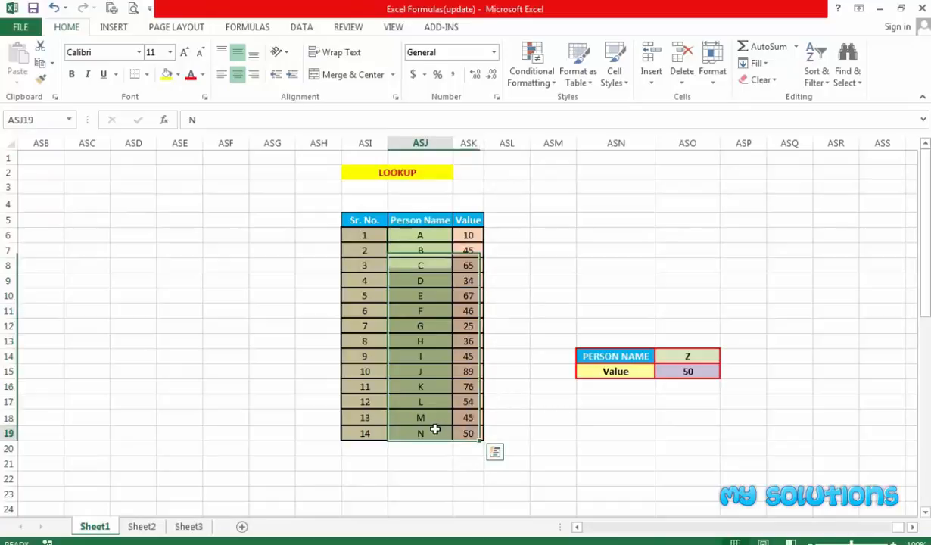
pyautogui.click(469, 433)
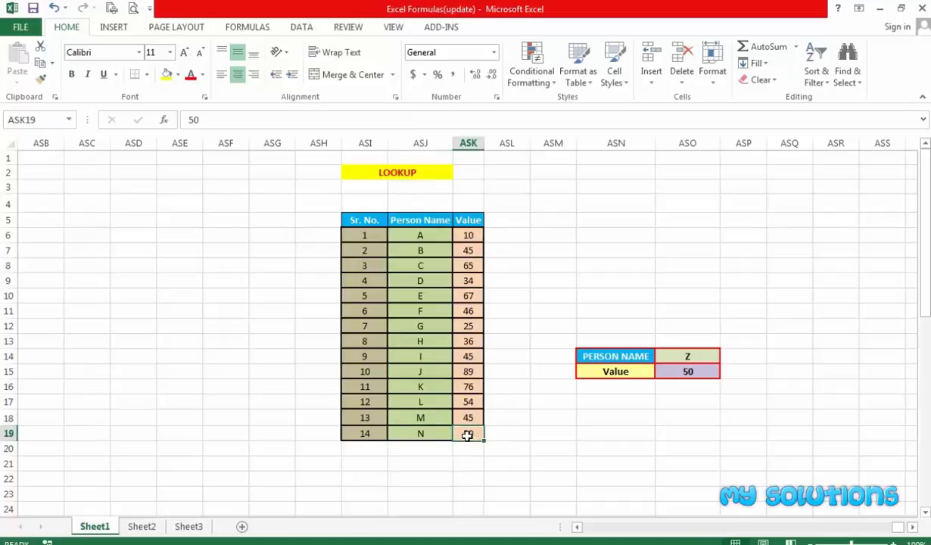
pyautogui.click(537, 429)
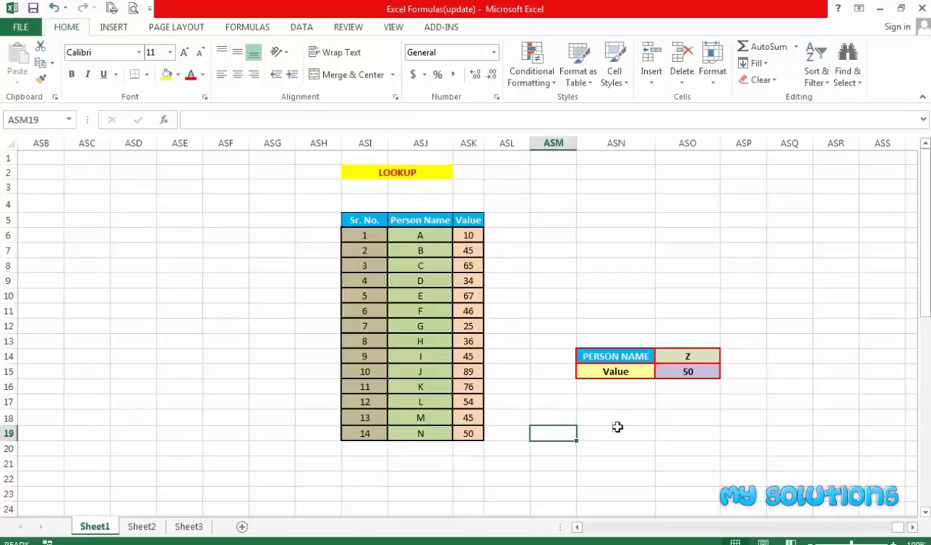
pyautogui.click(607, 428)
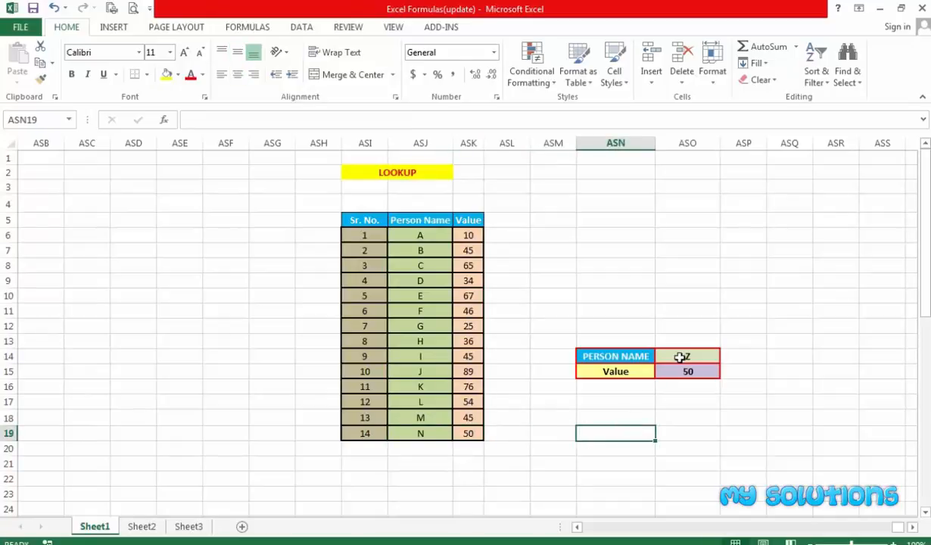
pyautogui.click(416, 236)
pyautogui.moveTo(415, 236); pyautogui.dragTo(482, 428)
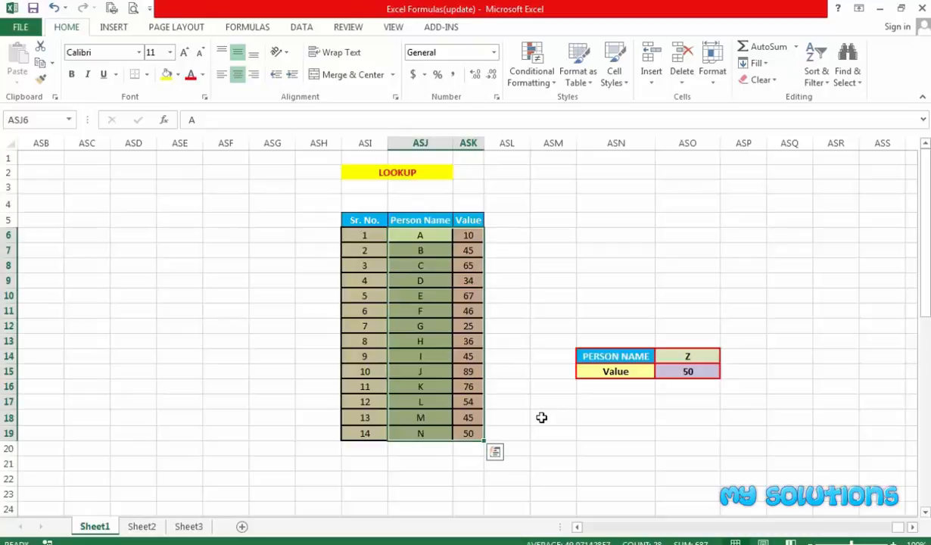